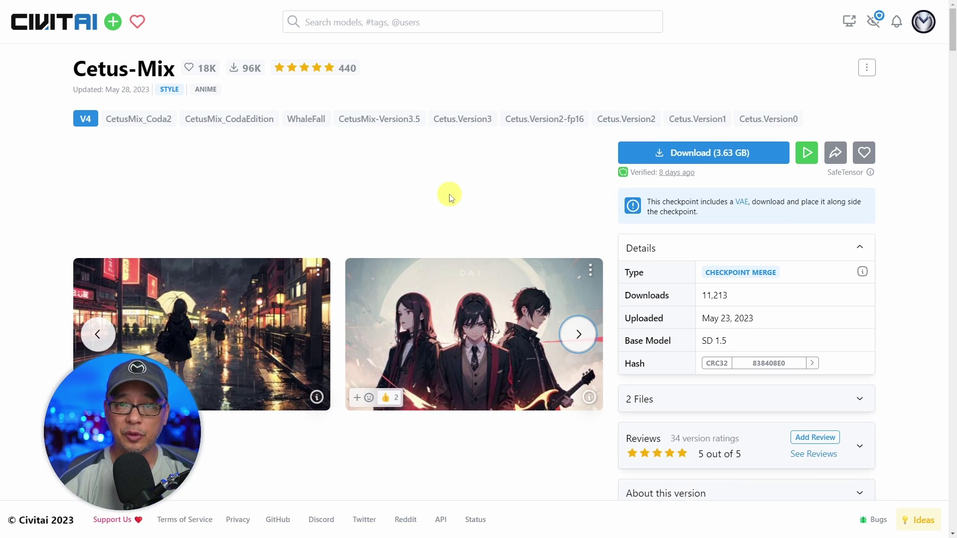
# Review the Cetus-Mix model page's VAE note, version advice and usage description
pyautogui.scroll(-1, 449, 194)
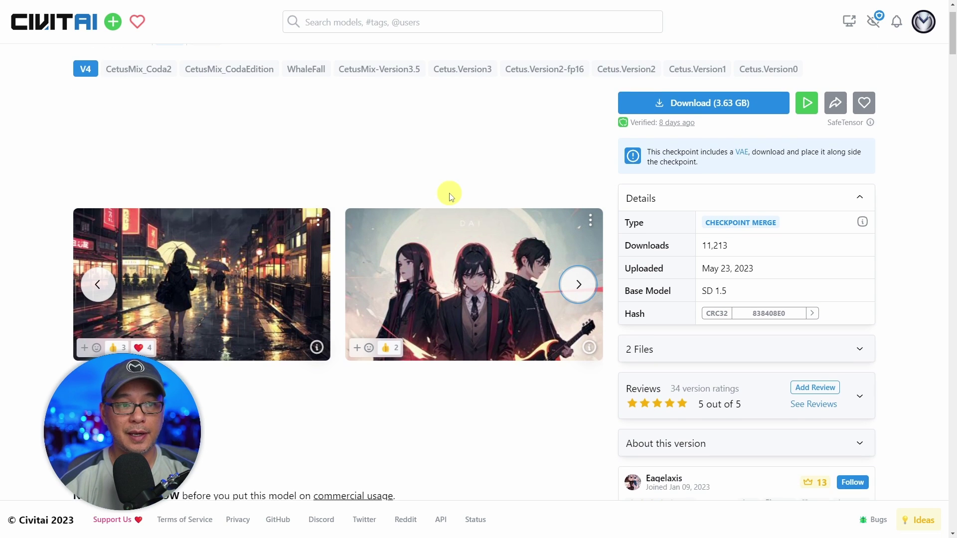
pyautogui.scroll(1, 449, 194)
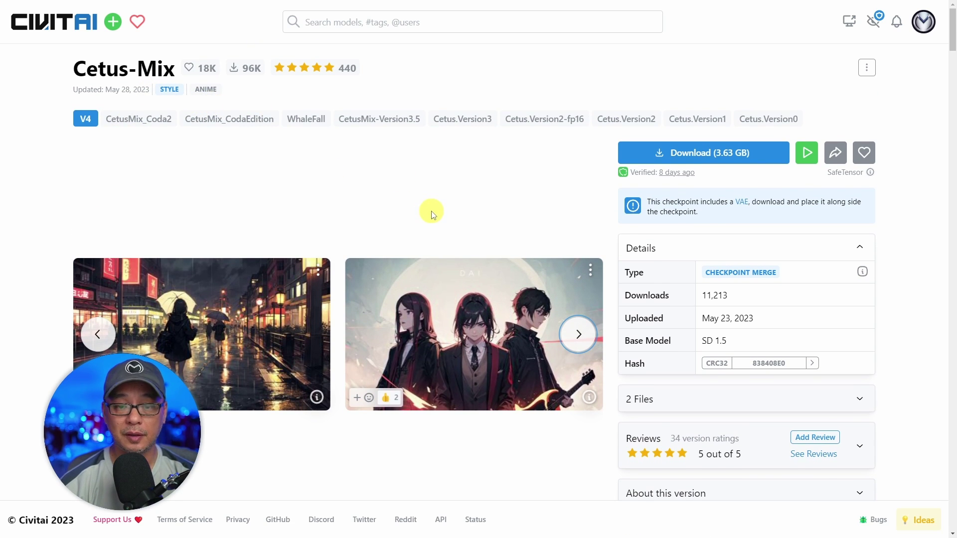
pyautogui.scroll(-5, 429, 207)
pyautogui.scroll(-1, 456, 248)
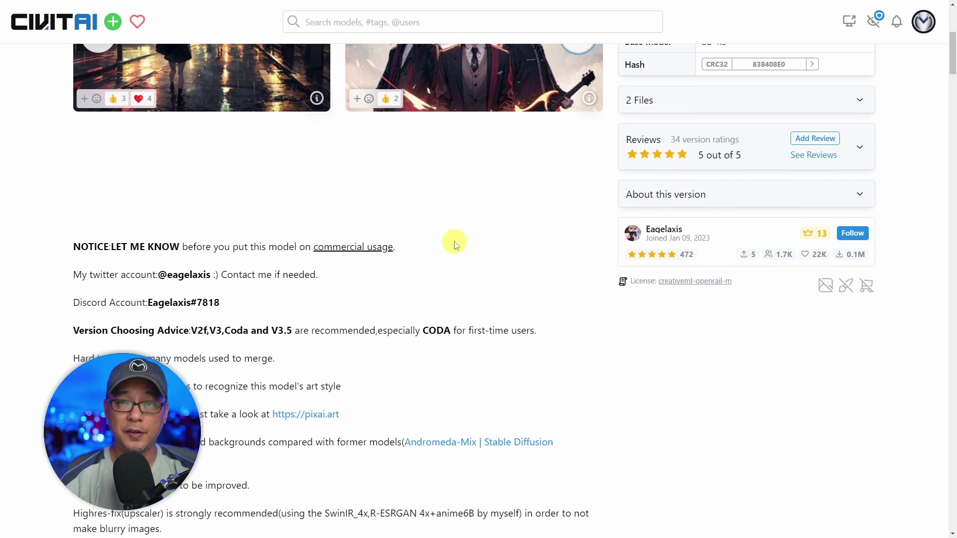
pyautogui.scroll(-8, 455, 246)
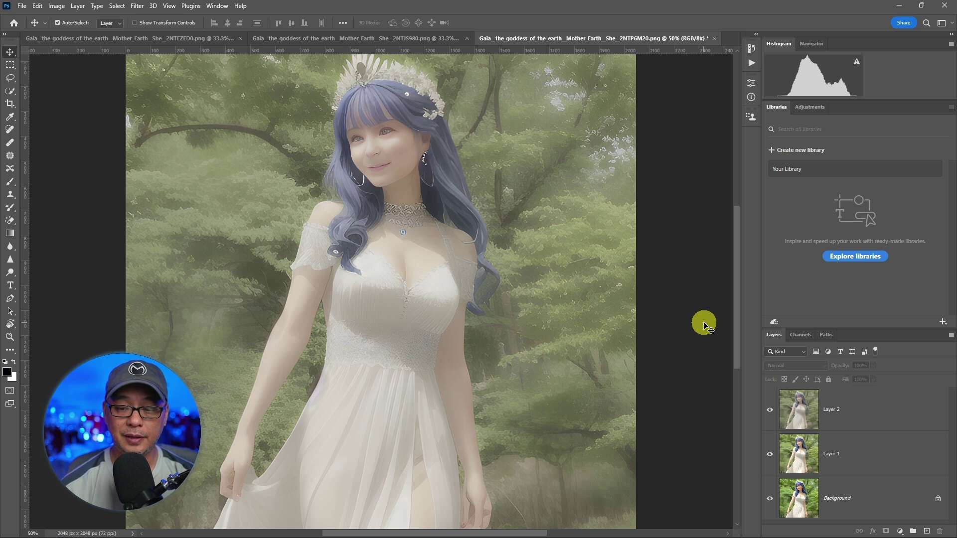
# Switch to Photoshop and toggle Layer 2's visibility to compare the image with and without it, leaving the layer hidden
pyautogui.hotkey('ctrl', ',')
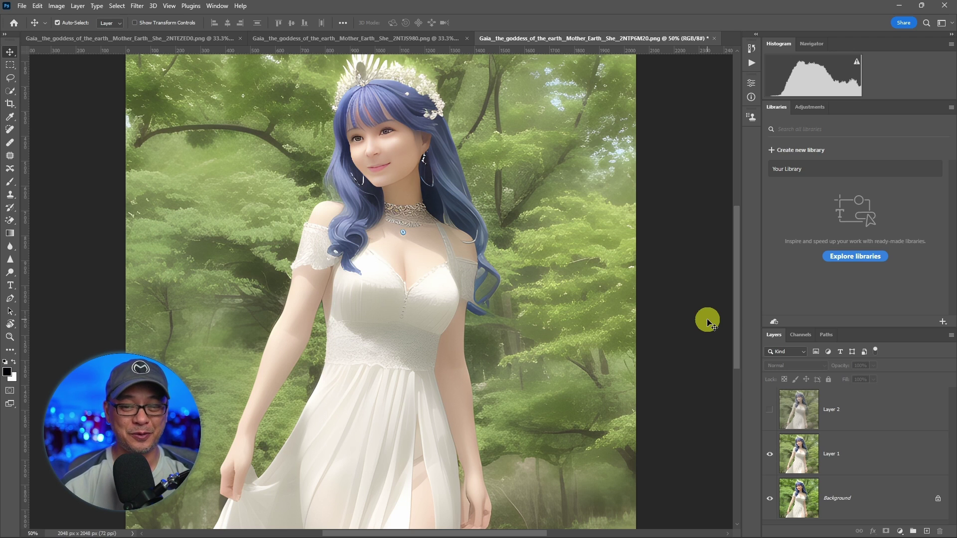
pyautogui.click(770, 410)
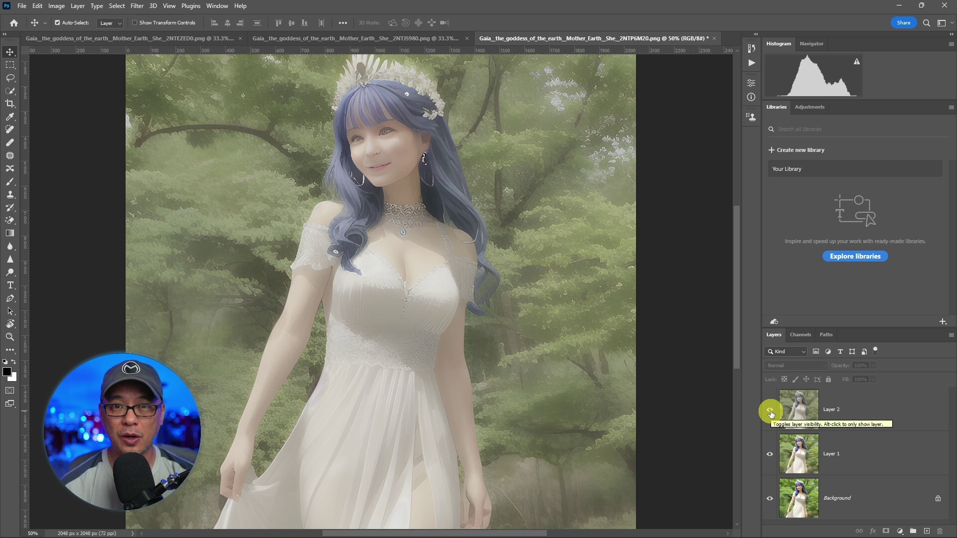
pyautogui.click(771, 411)
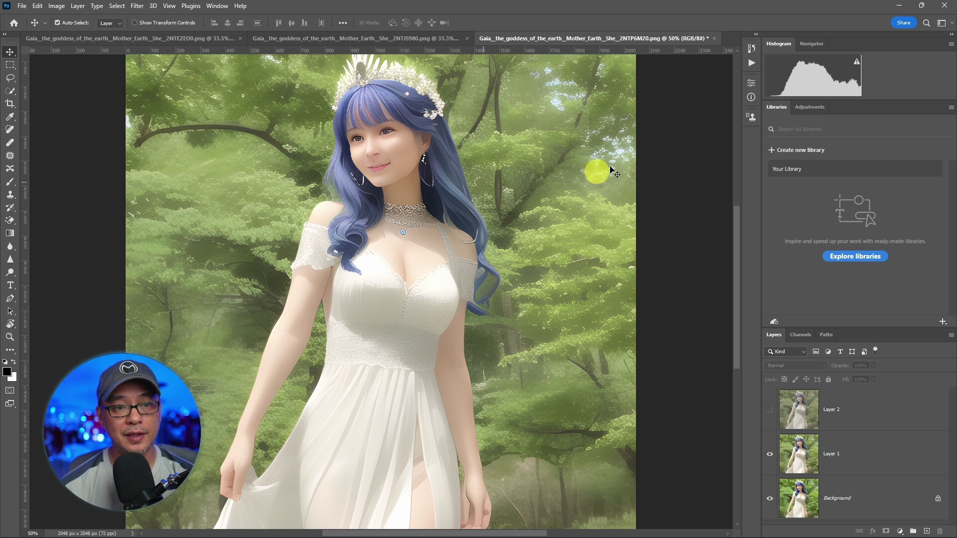
# Compare the face at 200% with Layer 2 shown and hidden
pyautogui.hotkey('ctrl', '1')
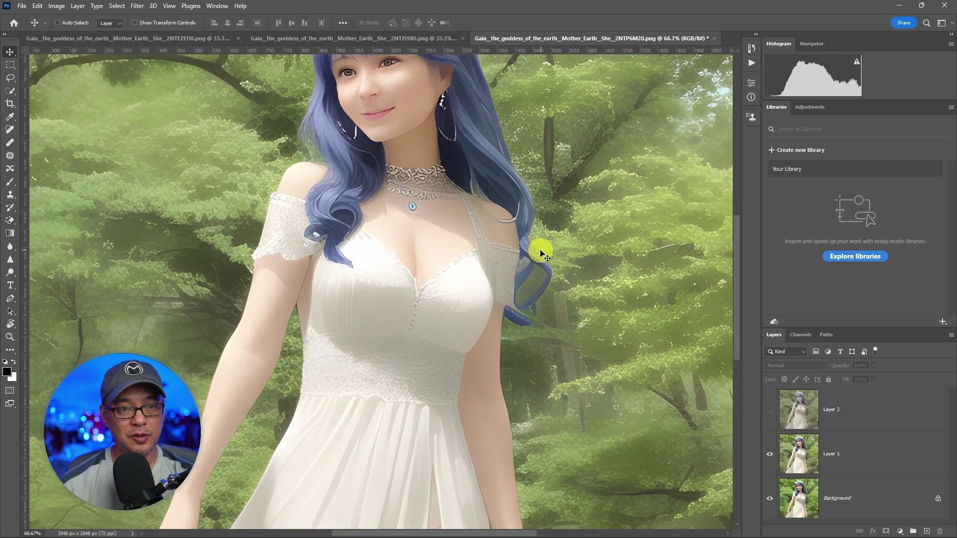
pyautogui.scroll(5, 513, 288)
pyautogui.scroll(3, 513, 288)
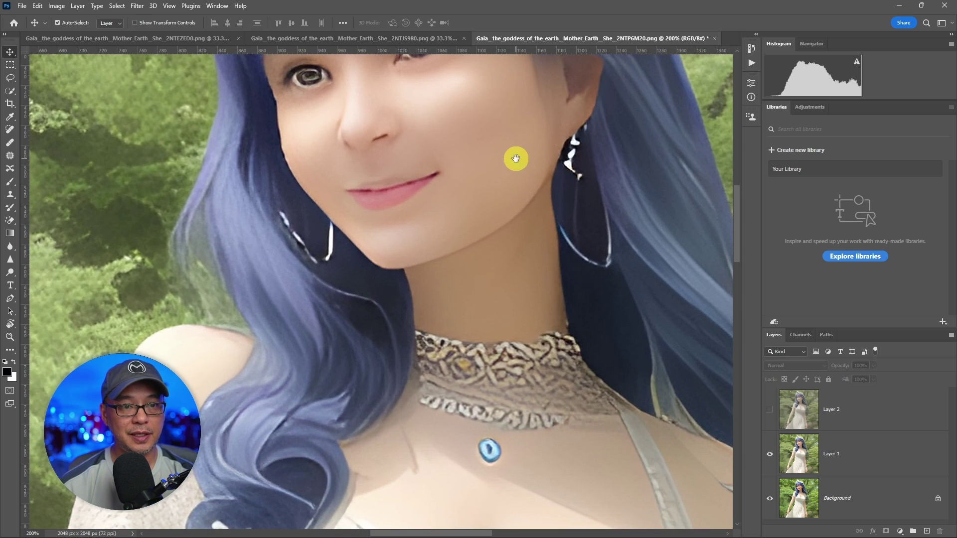
pyautogui.moveTo(515, 156); pyautogui.dragTo(512, 268)
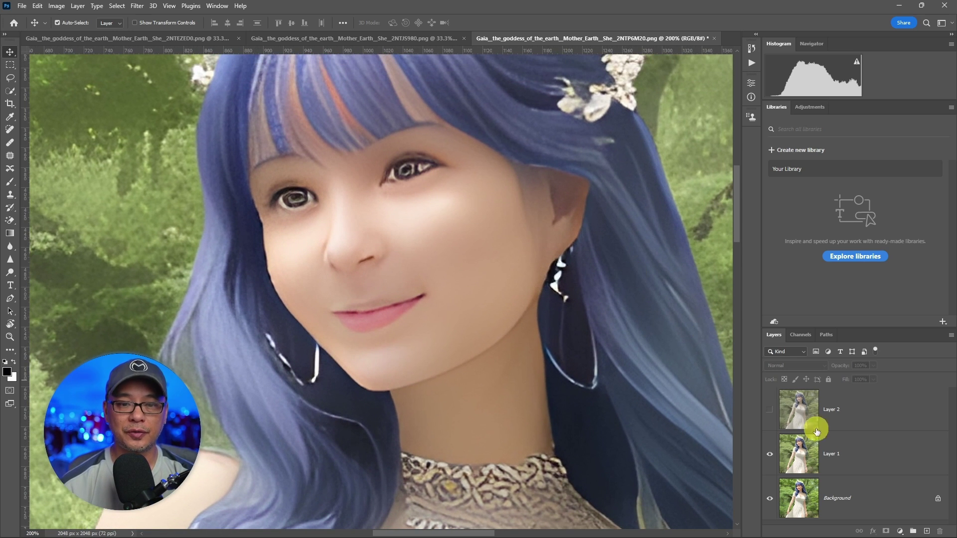
pyautogui.click(770, 412)
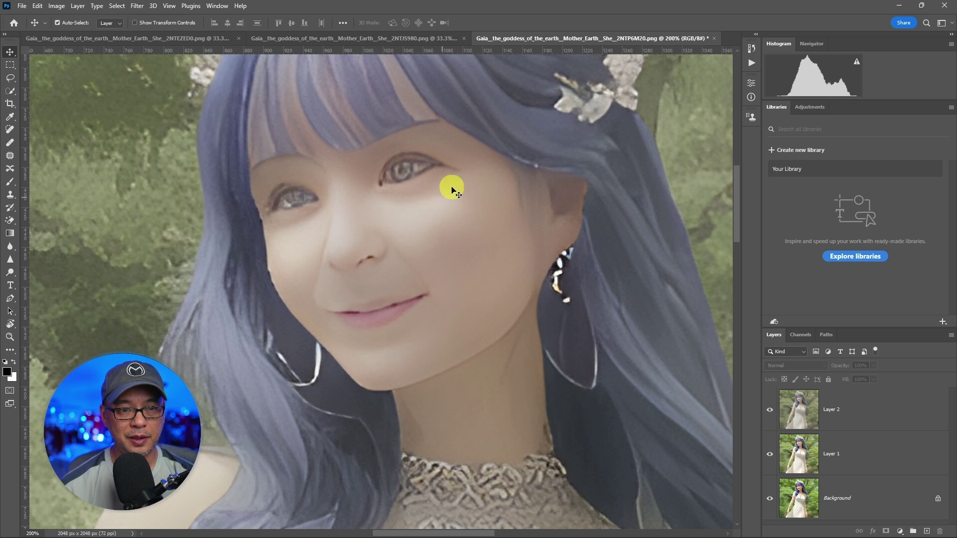
pyautogui.click(770, 412)
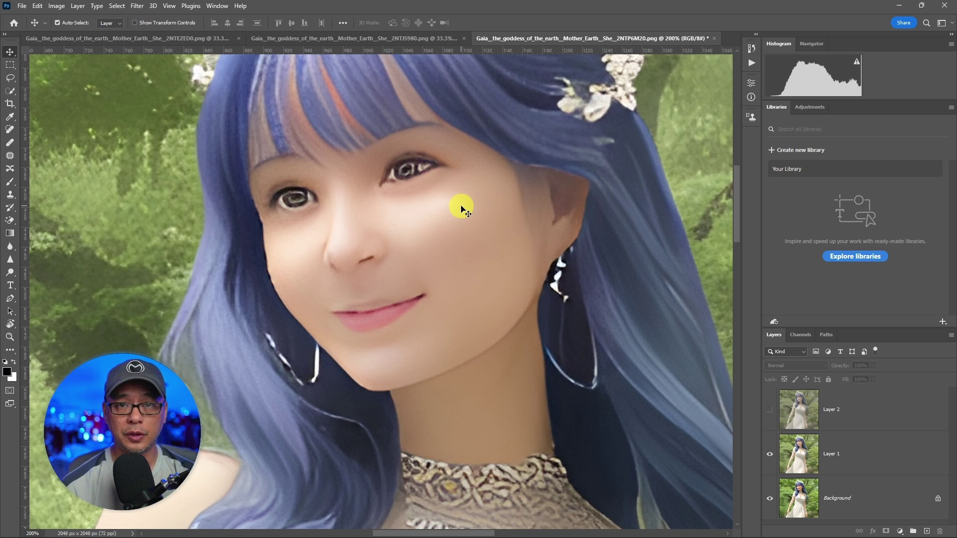
# Compare Layer 1 with the Background image at 50% by toggling Layer 1's visibility
pyautogui.hotkey('ctrl', '-')
pyautogui.hotkey('ctrl', '-')
pyautogui.click(770, 454)
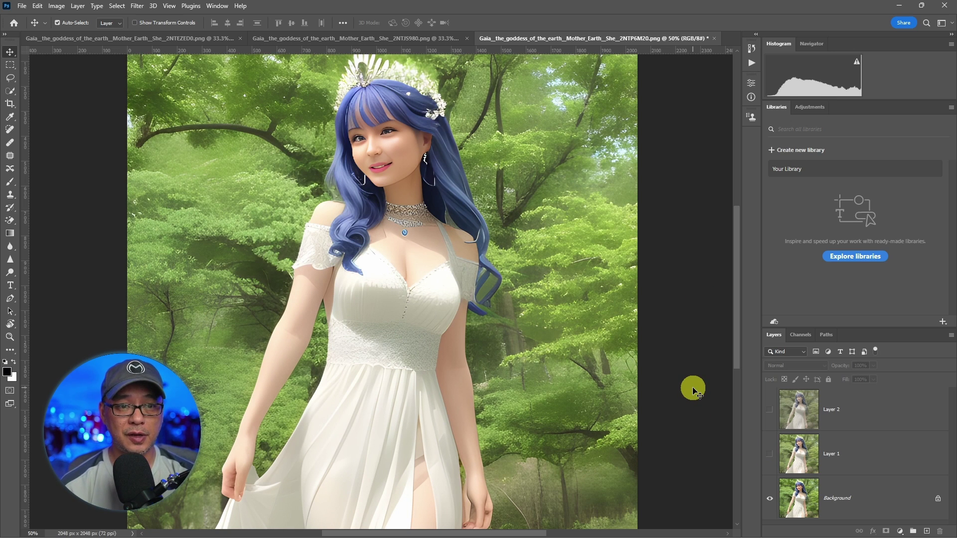
pyautogui.click(770, 454)
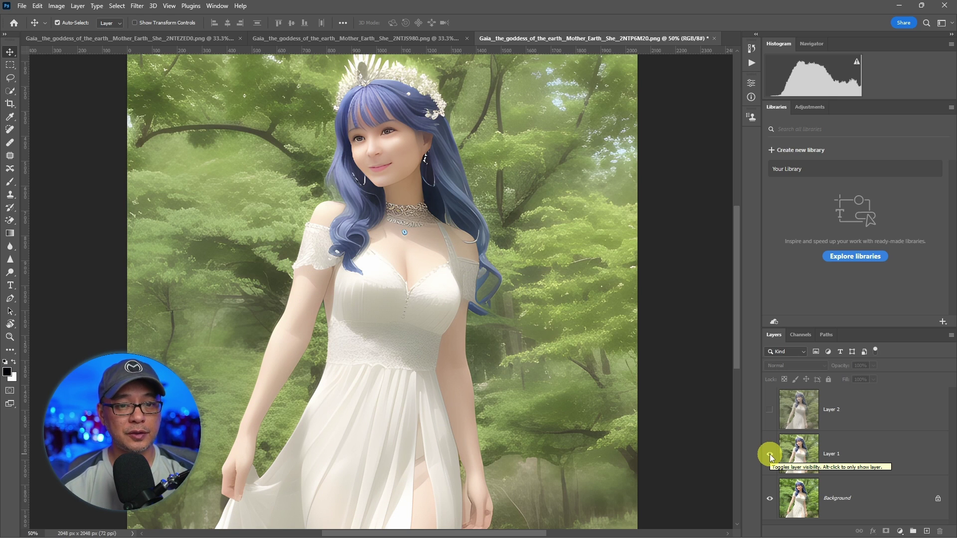
pyautogui.click(769, 455)
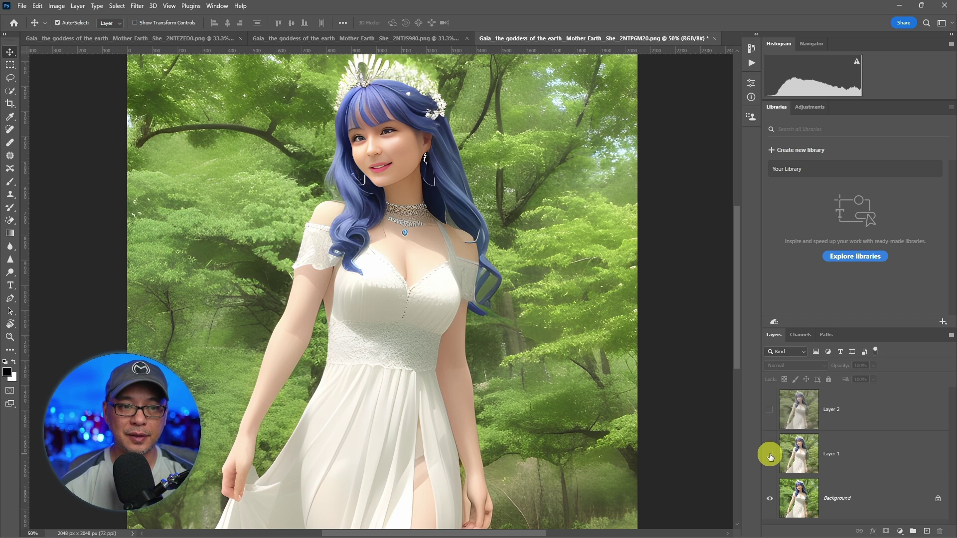
pyautogui.click(770, 455)
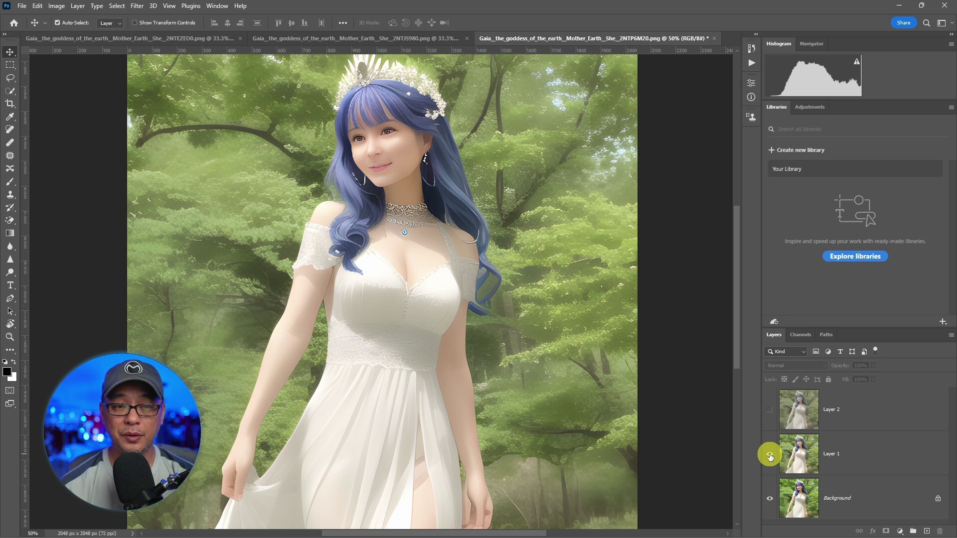
pyautogui.click(770, 455)
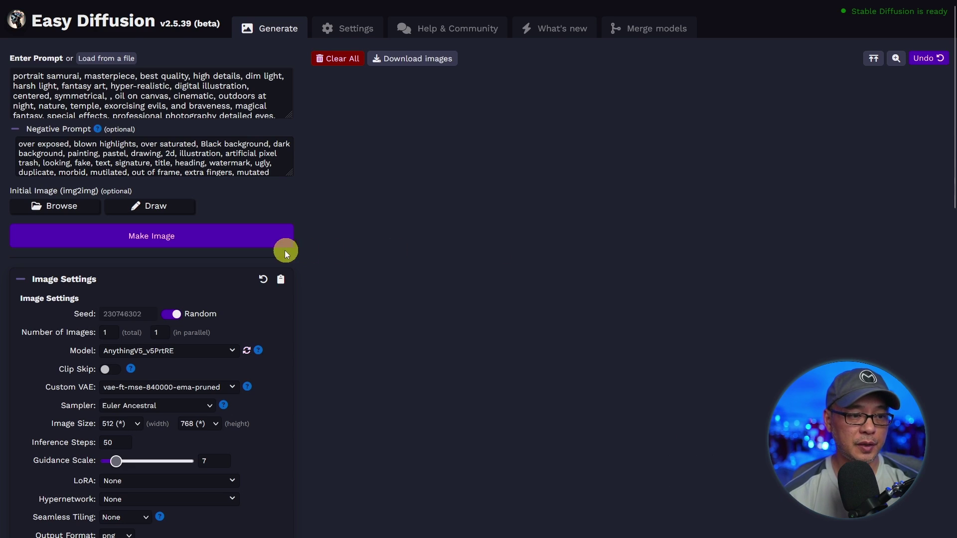
# Switch to Easy Diffusion and view the available Custom VAE options in the image settings without changing the selection
pyautogui.scroll(-3, 285, 251)
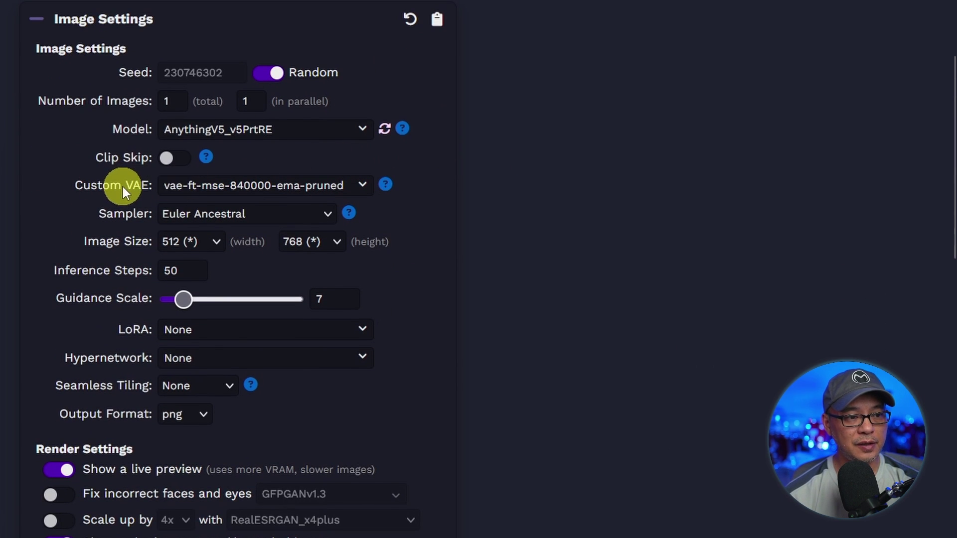
pyautogui.click(362, 187)
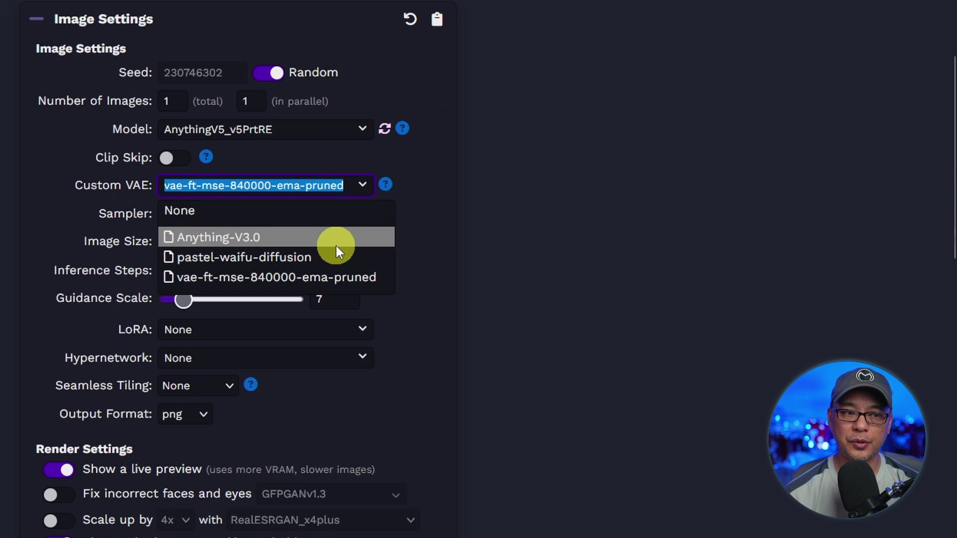
pyautogui.click(318, 197)
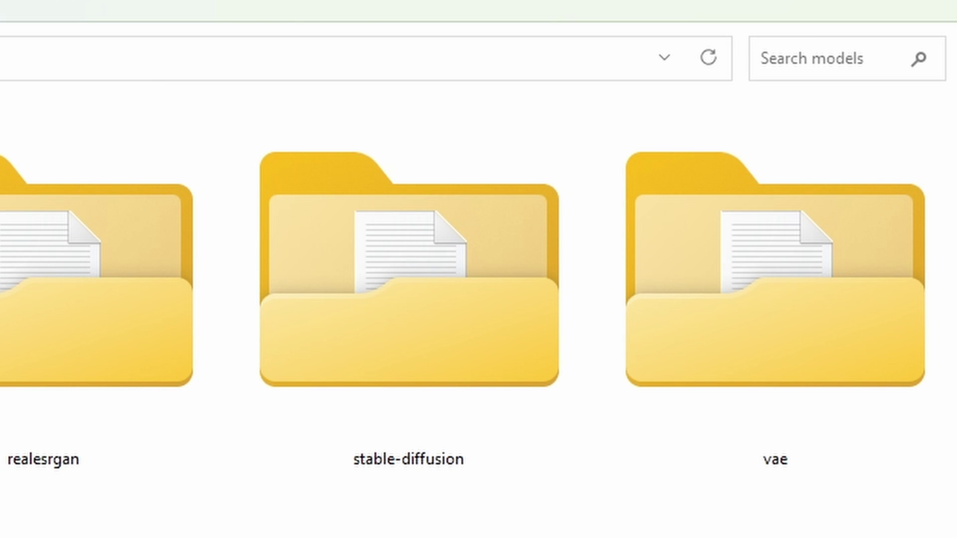
# Switch to File Explorer and open the vae folder inside stable-diffusion-ui's models folder
pyautogui.click(773, 277)
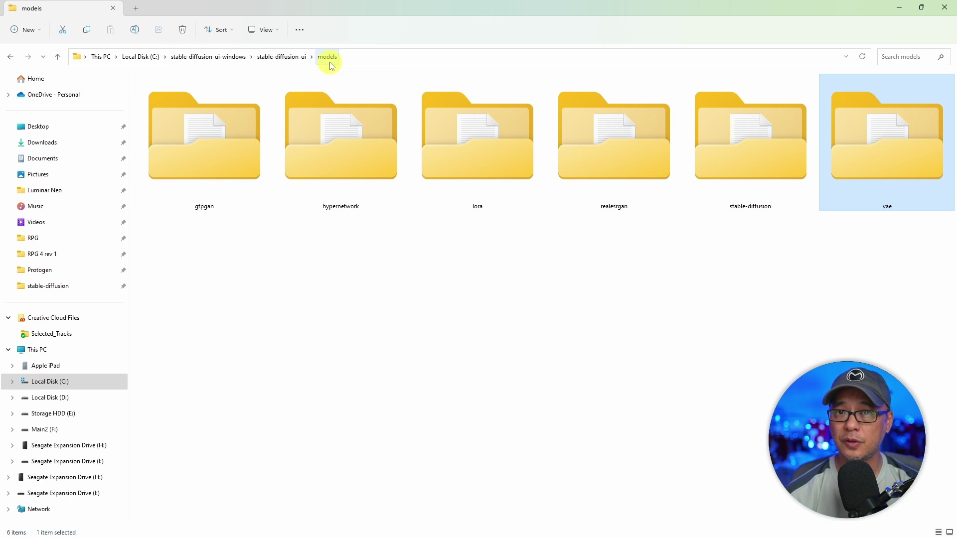
pyautogui.press('Return')
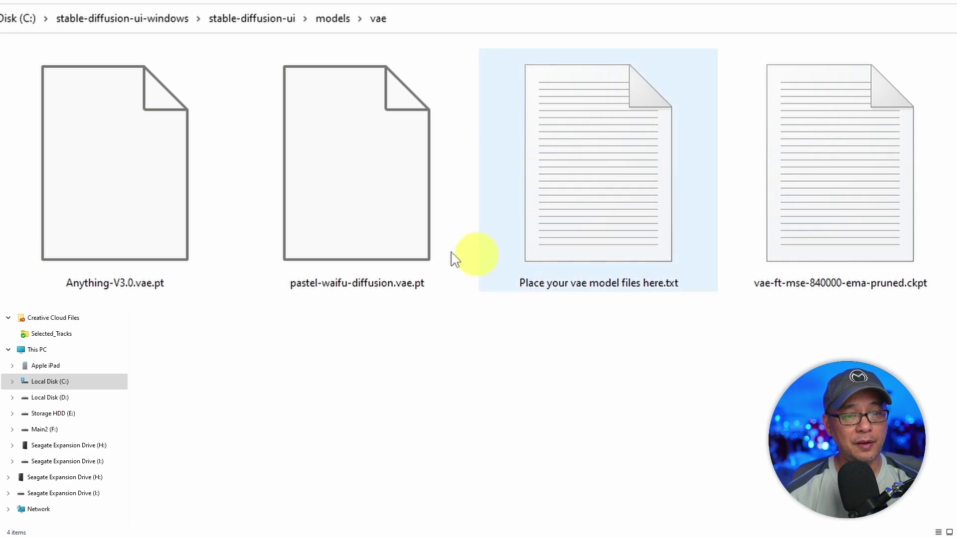
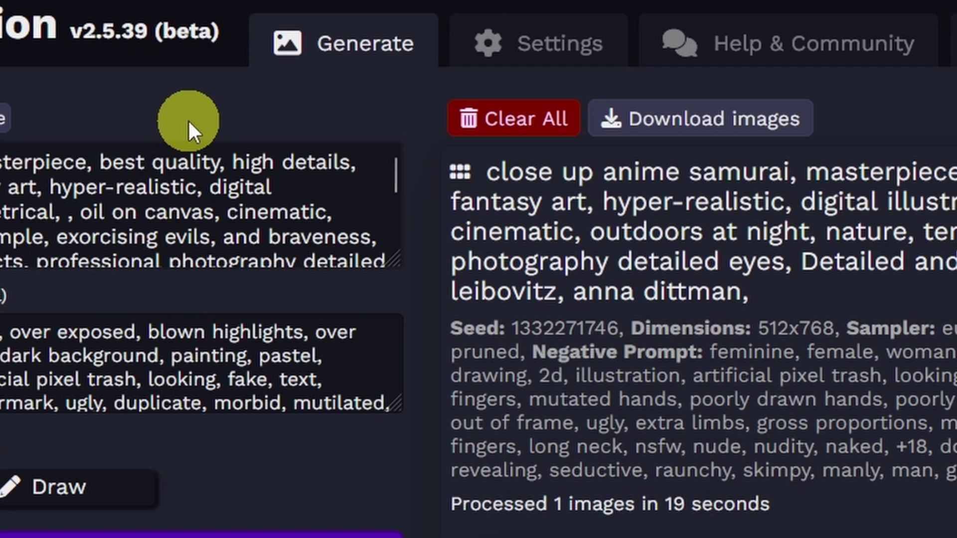
# In Easy Diffusion's system settings, check that Beta channel and Test Diffusers are enabled, and save the settings
pyautogui.click(571, 64)
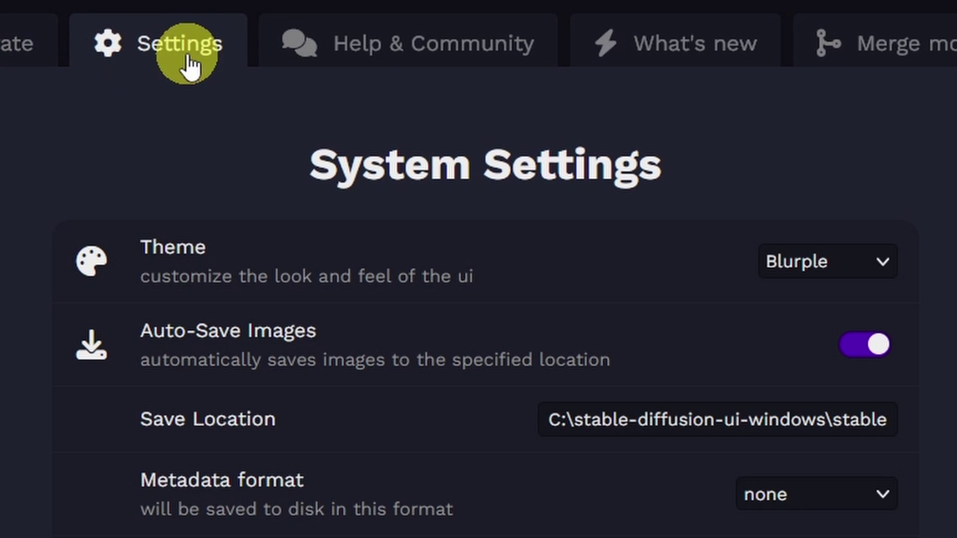
pyautogui.scroll(-15, 403, 9)
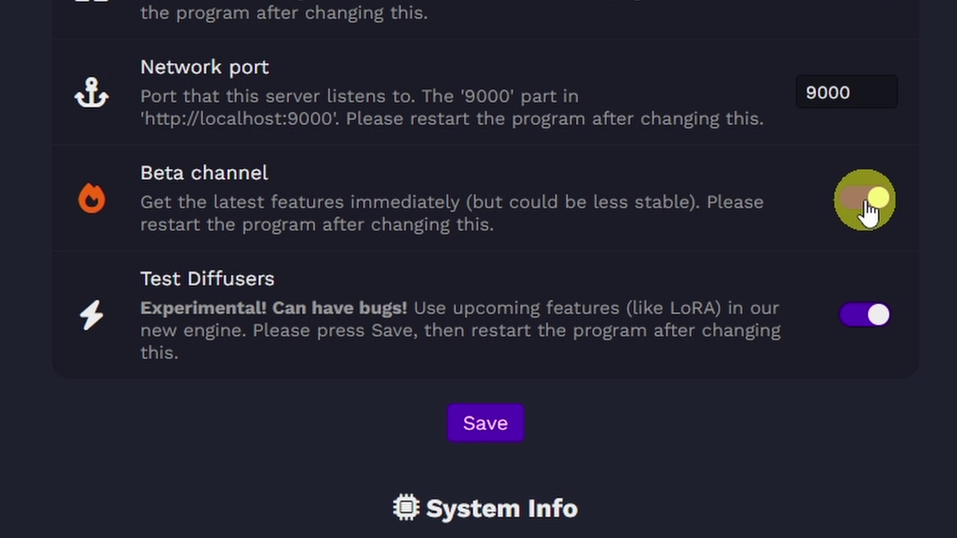
pyautogui.scroll(-3, 868, 210)
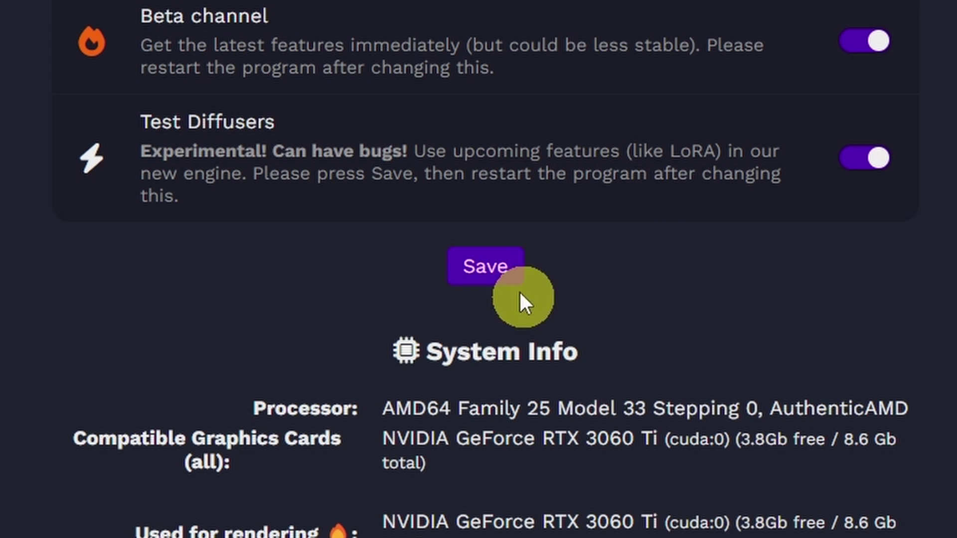
pyautogui.click(506, 272)
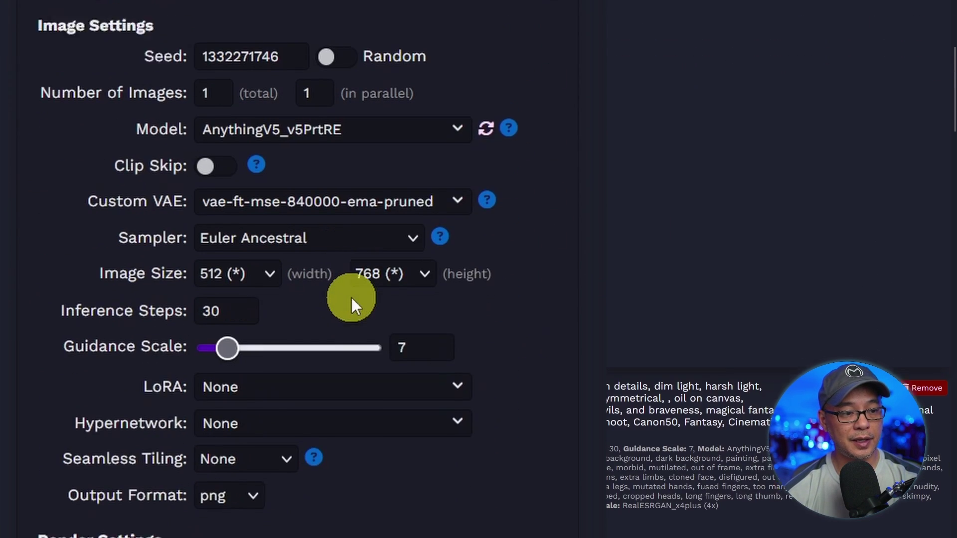
# View the available LoRA models in the image settings, keeping LoRA set to None
pyautogui.click(318, 375)
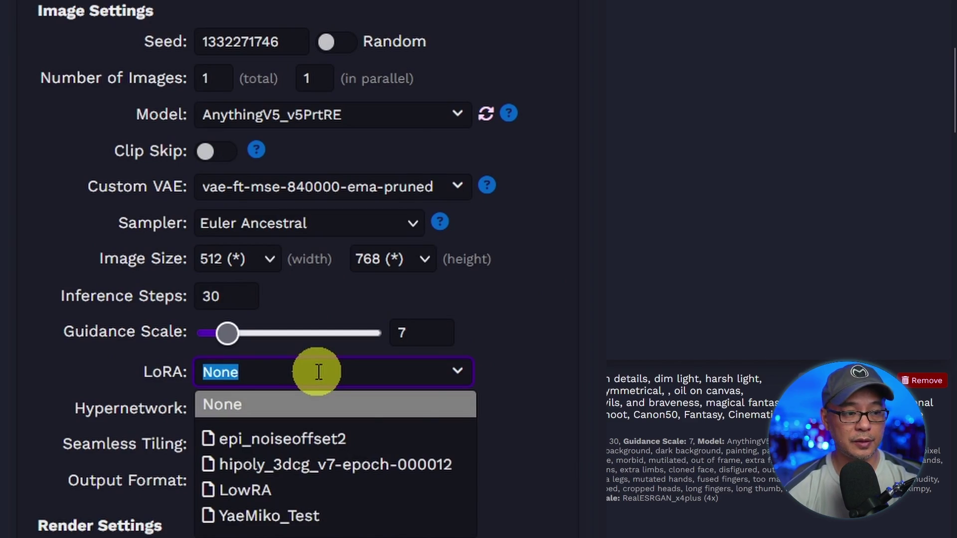
pyautogui.click(539, 335)
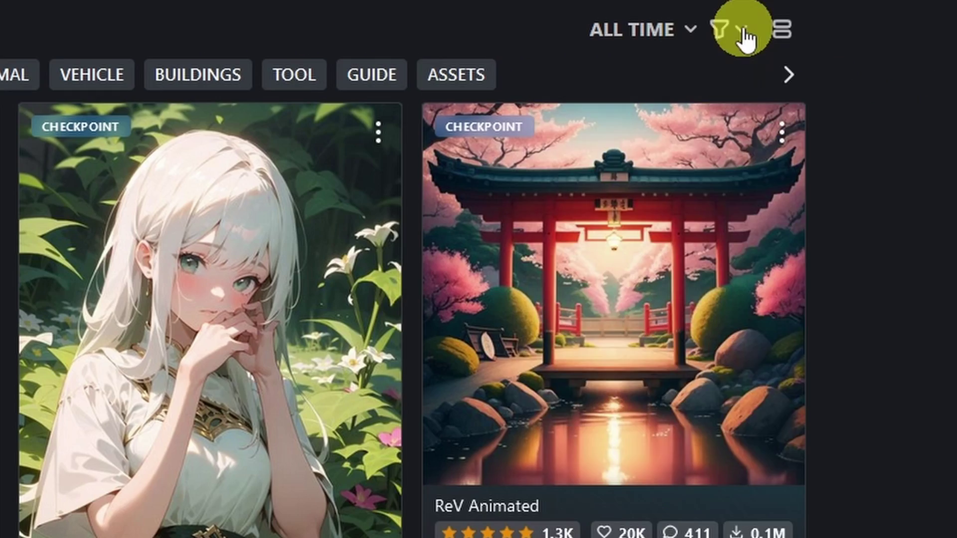
# Switch to Civitai and filter the model listing to show only the LoRA model type
pyautogui.click(896, 48)
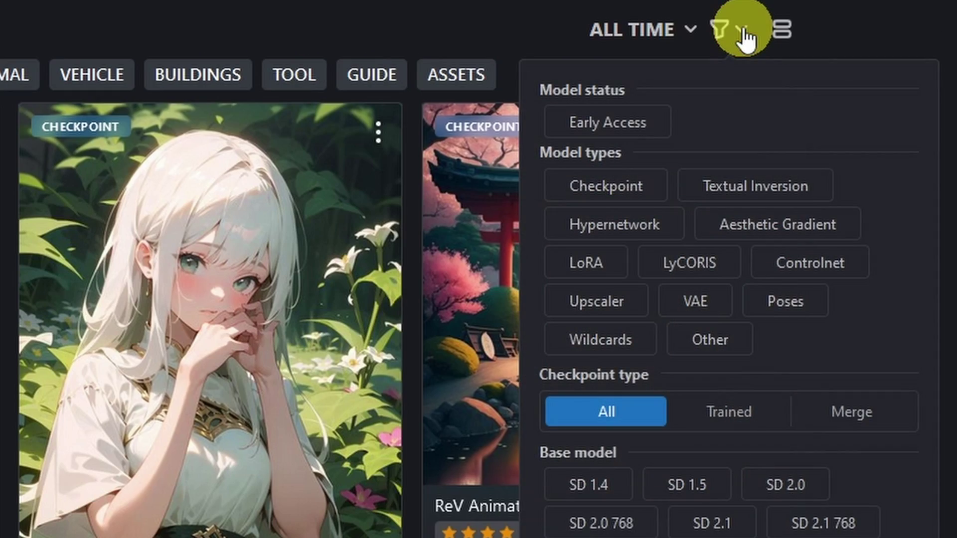
pyautogui.click(580, 265)
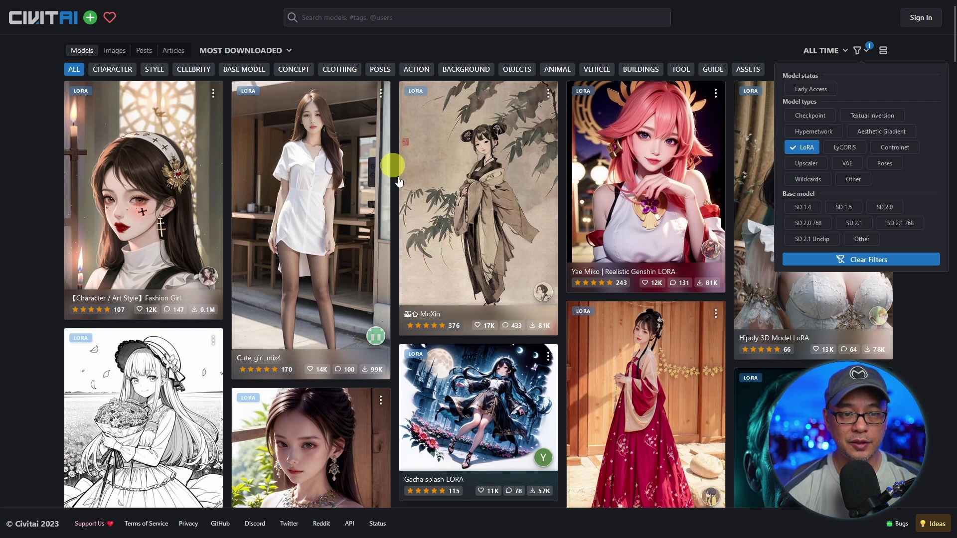
pyautogui.click(709, 29)
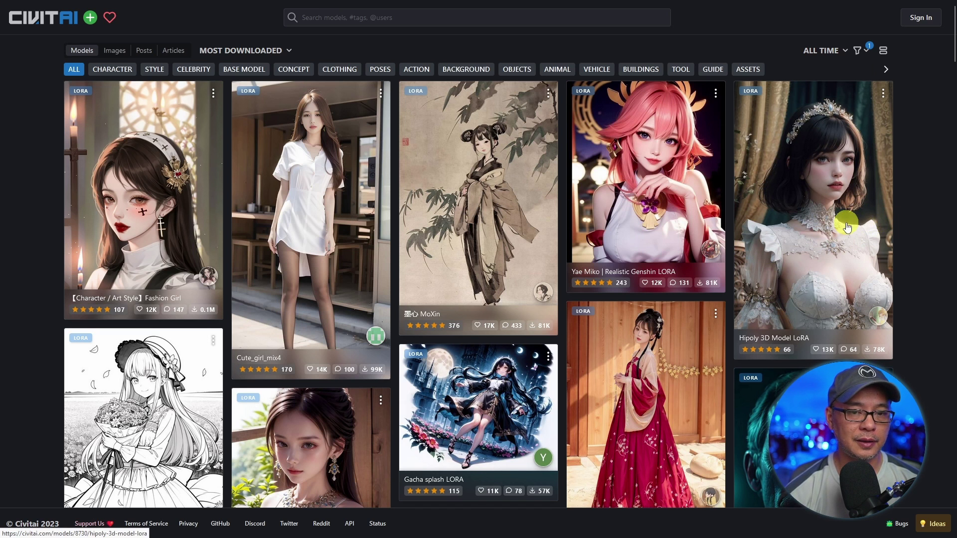
# Open the epi_noiseoffset LoRA page from the filtered models and examine its description and recommended keywords
pyautogui.scroll(-5, 842, 200)
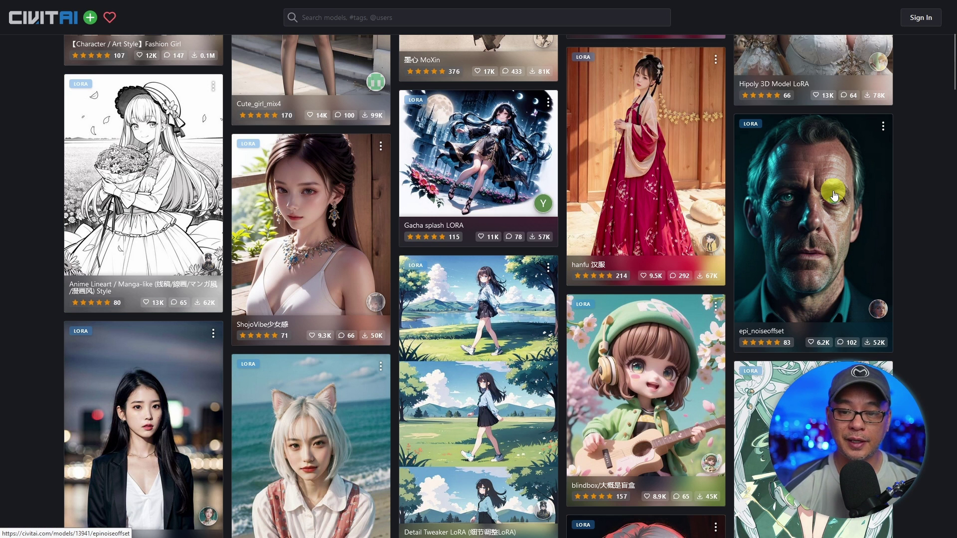
pyautogui.click(836, 194)
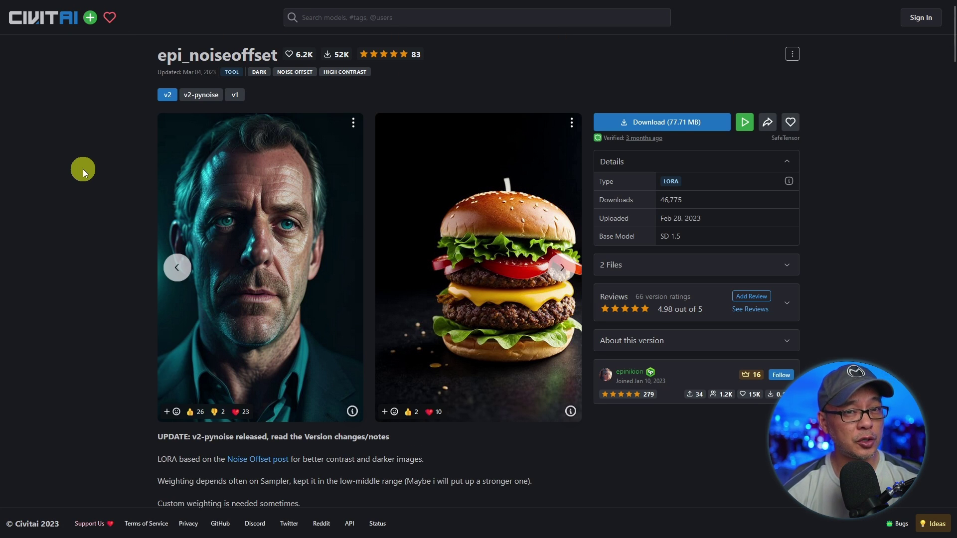
pyautogui.scroll(-4, 100, 204)
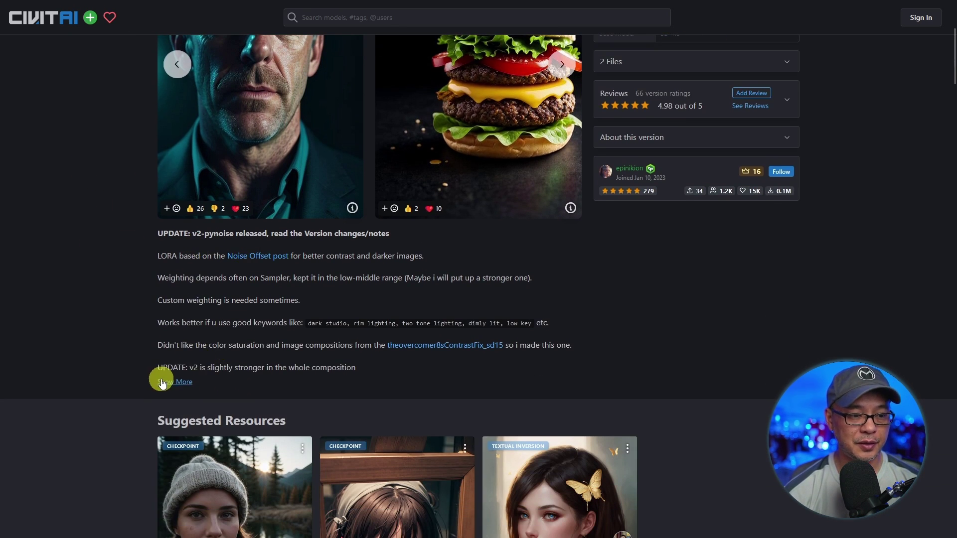
# Expand the full epi_noiseoffset description on Civitai and examine the quick comparison images at an enlarged scale
pyautogui.click(163, 382)
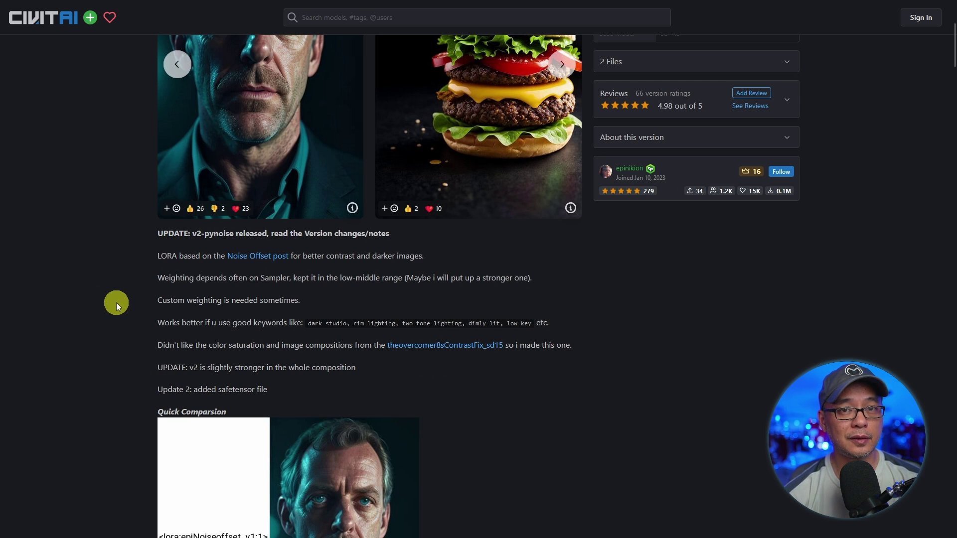
pyautogui.scroll(-1, 100, 319)
pyautogui.hotkey('ctrl', '+')
pyautogui.hotkey('ctrl', '+')
pyautogui.hotkey('ctrl', '+')
pyautogui.hotkey('ctrl', '+')
pyautogui.hotkey('ctrl', '+')
pyautogui.hotkey('ctrl', '+')
pyautogui.hotkey('ctrl', '+')
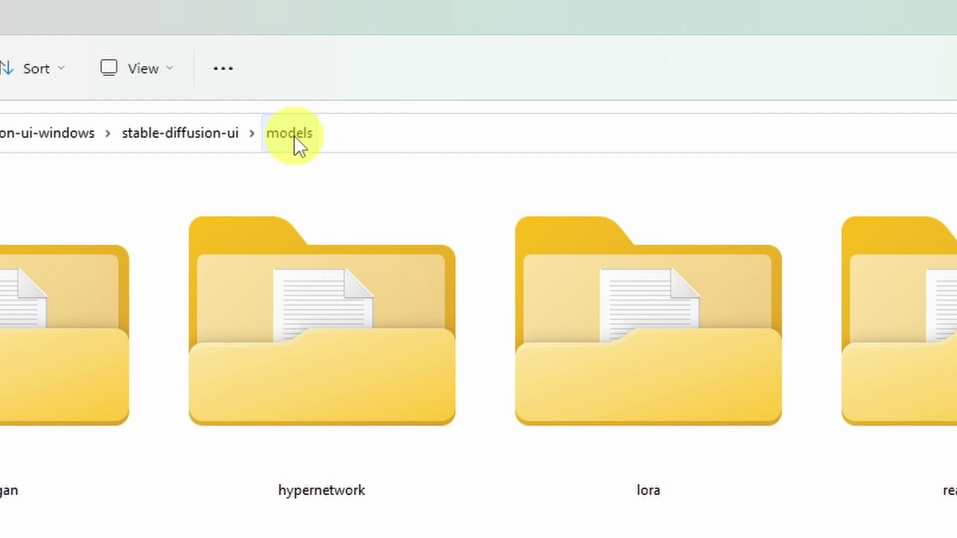
# Switch to File Explorer and open the lora folder inside the stable-diffusion-ui models folder
pyautogui.doubleClick(675, 390)
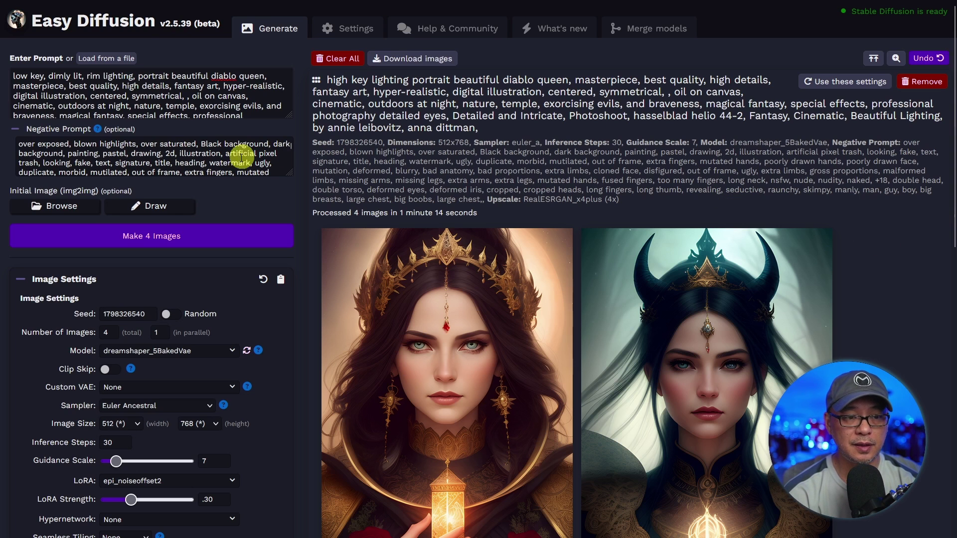
# Switch to Easy Diffusion and choose epi_noiseoffset2 as the LoRA in the image settings
pyautogui.scroll(-4, 243, 189)
pyautogui.scroll(-1, 243, 189)
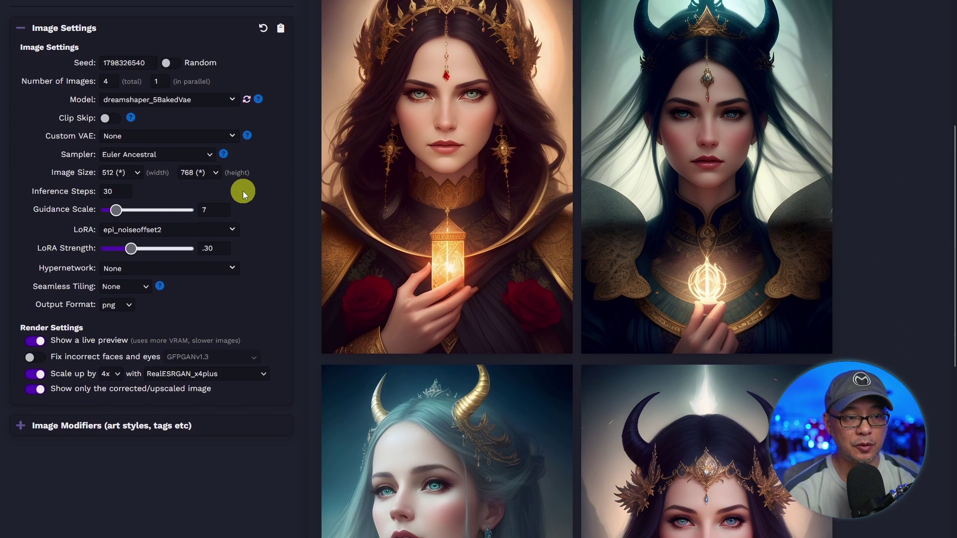
pyautogui.click(232, 230)
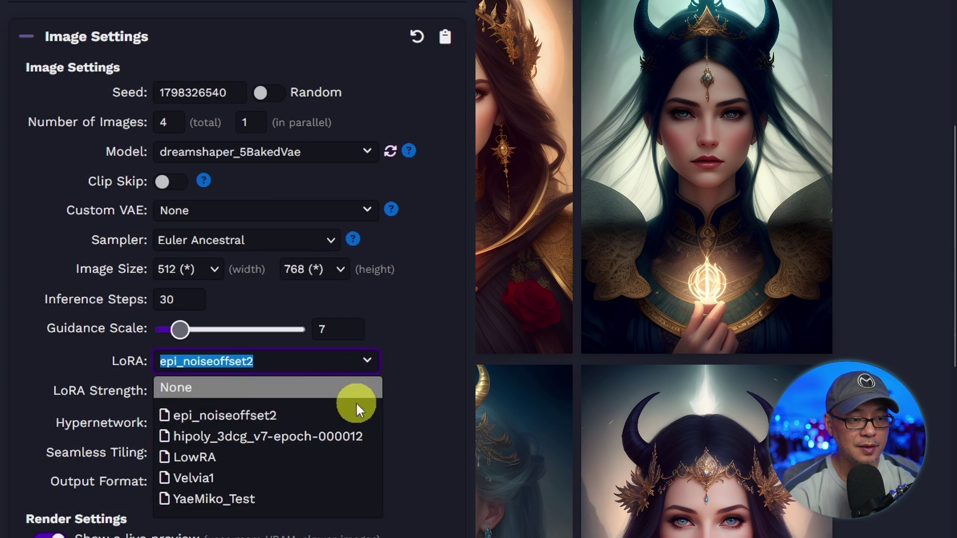
pyautogui.click(312, 415)
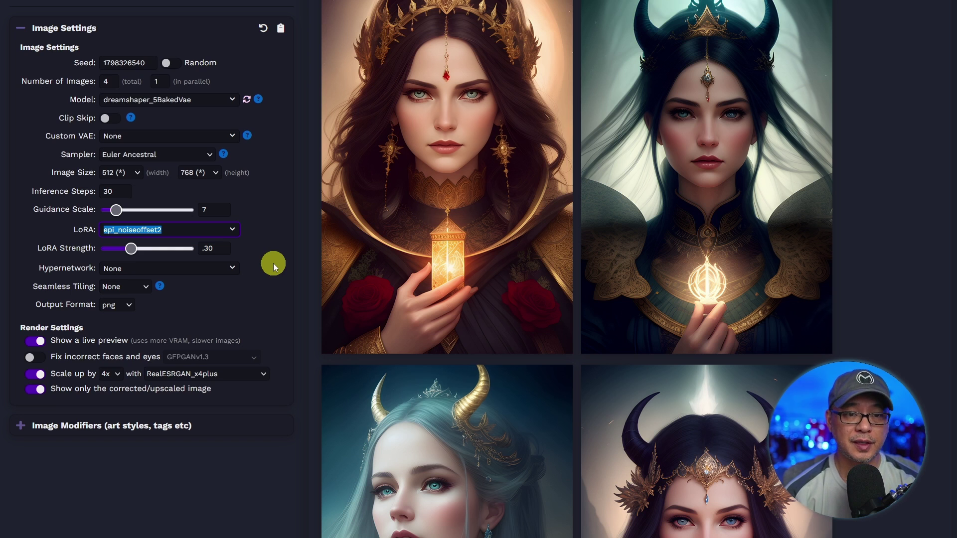
# Check the "low key, dimly lit, rim lighting" prompt keywords and generate four images, keeping the LoRA strength at .30
pyautogui.scroll(3, 463, 236)
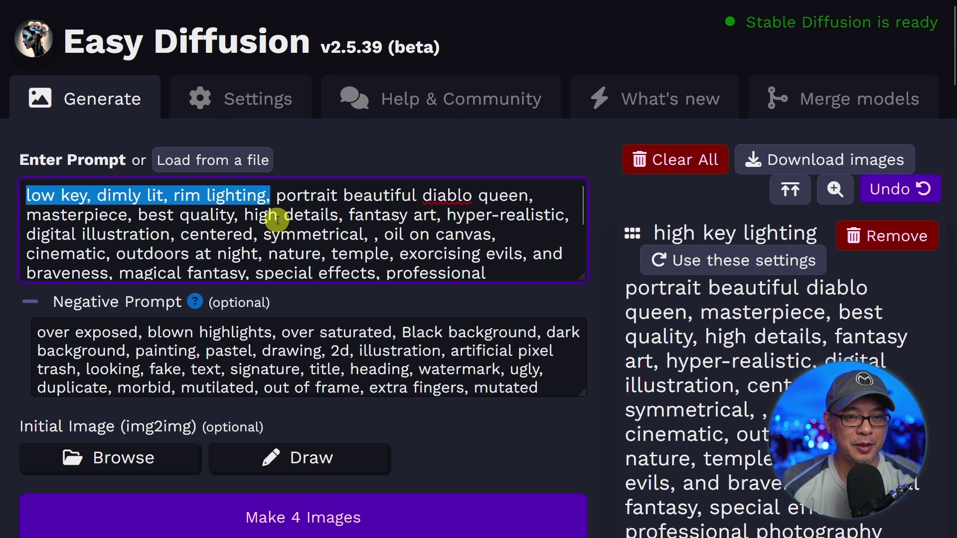
pyautogui.hotkey('ctrl', '-')
pyautogui.hotkey('ctrl', '-')
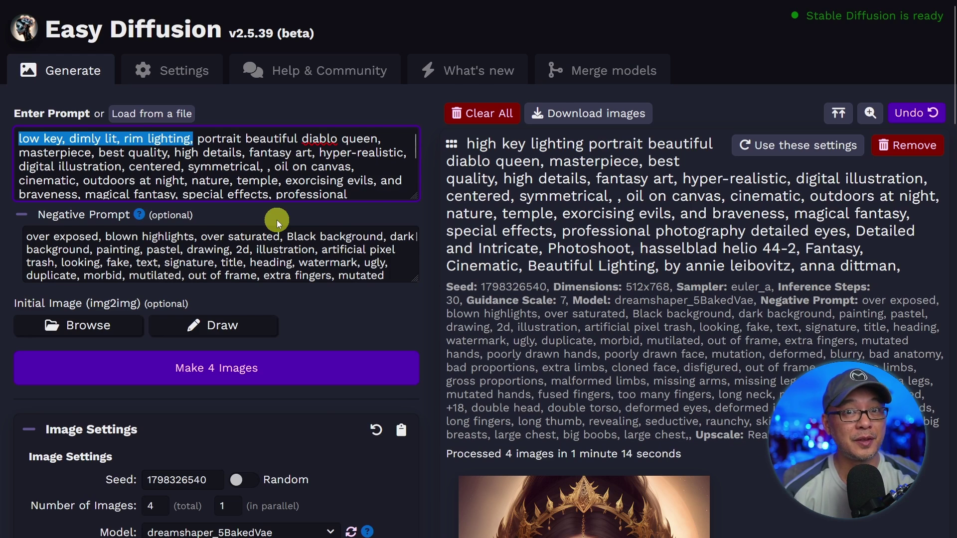
pyautogui.hotkey('ctrl', '-')
pyautogui.scroll(-8, 333, 292)
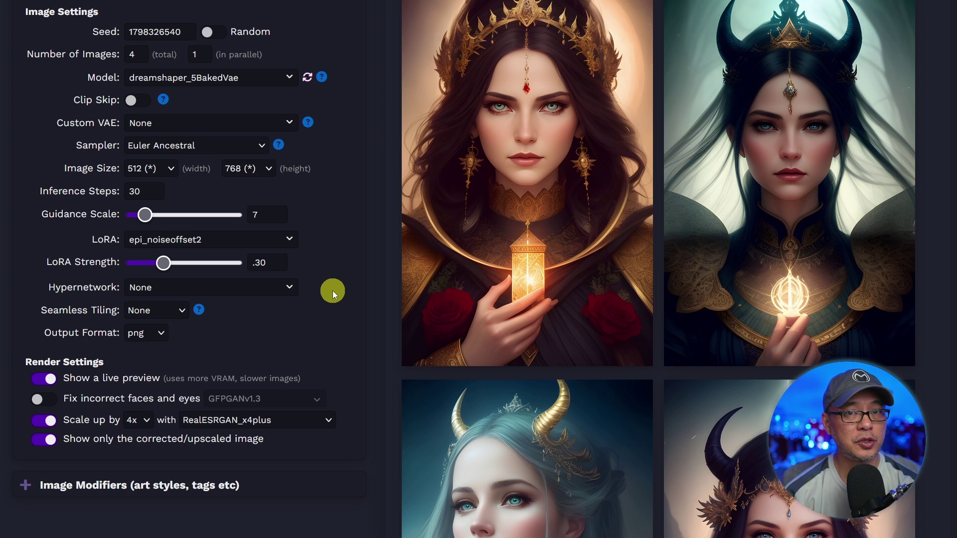
pyautogui.doubleClick(272, 261)
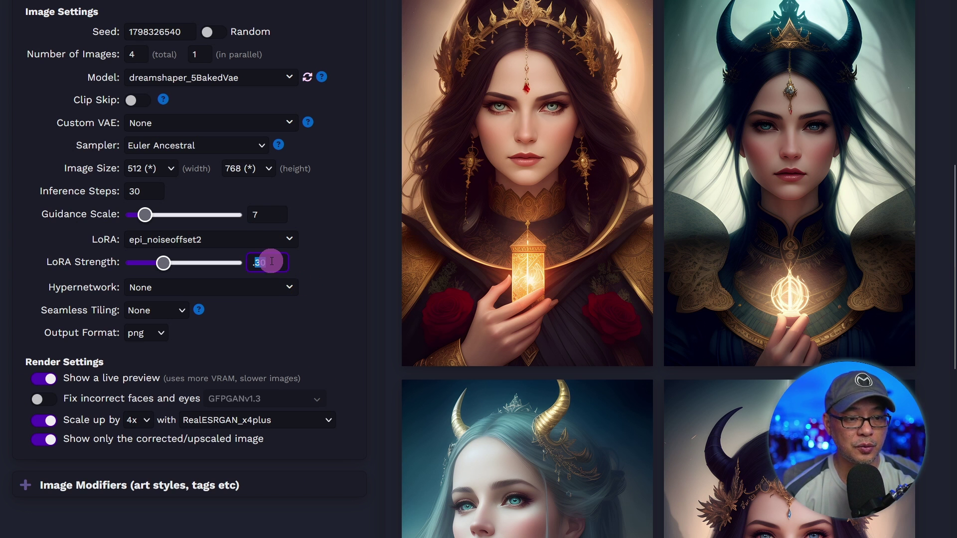
pyautogui.scroll(8, 352, 276)
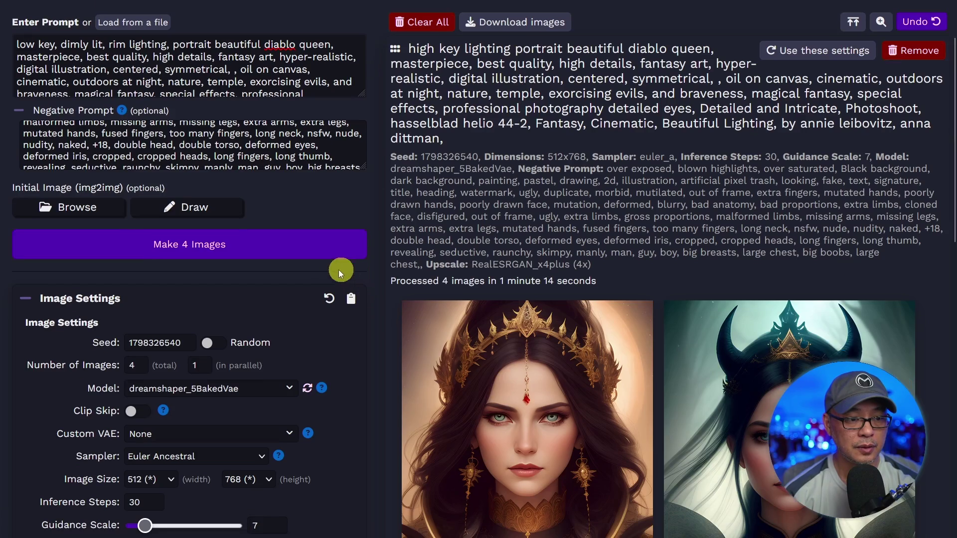
pyautogui.click(331, 247)
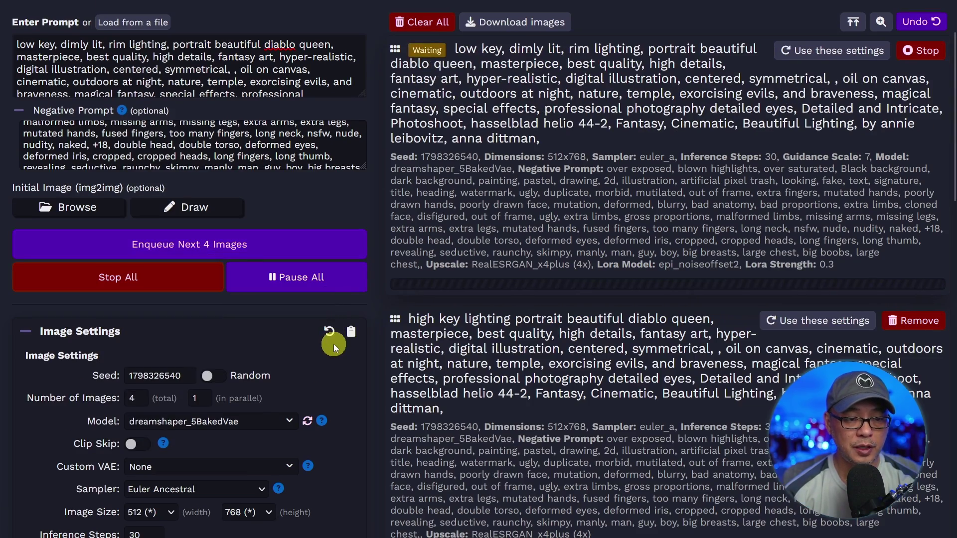
# Set the strength of the epi_noiseoffset2 LoRA to 1
pyautogui.scroll(-5, 306, 181)
pyautogui.scroll(-2, 307, 258)
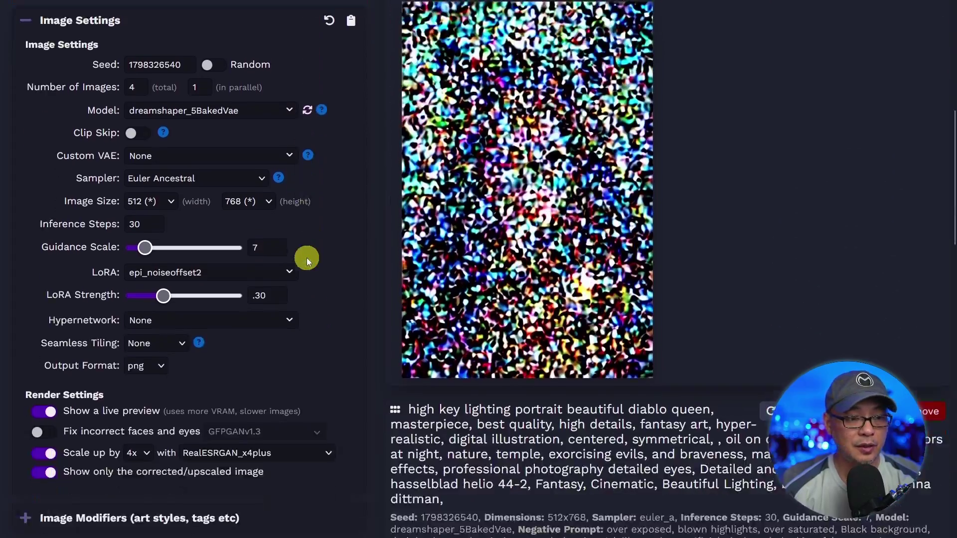
pyautogui.doubleClick(260, 296)
pyautogui.write('1')
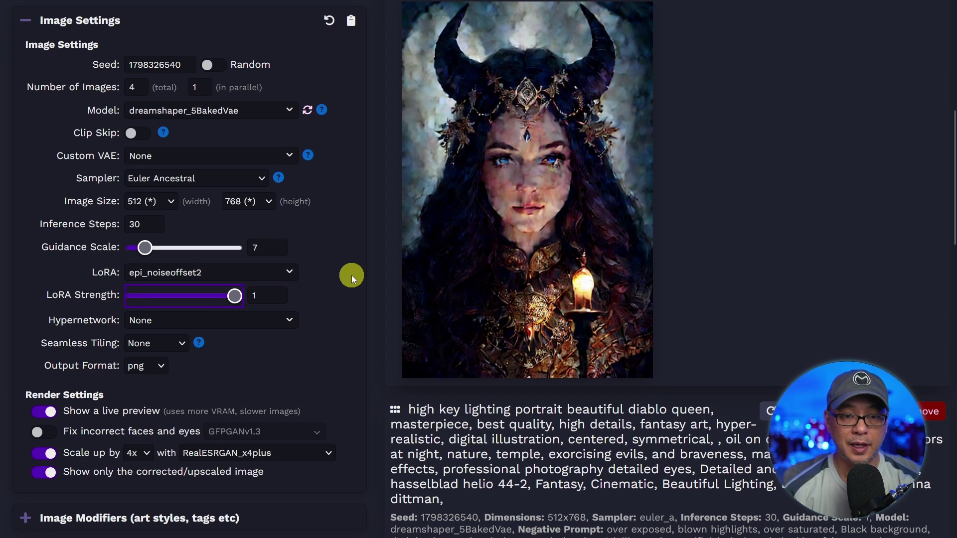
pyautogui.scroll(3, 351, 275)
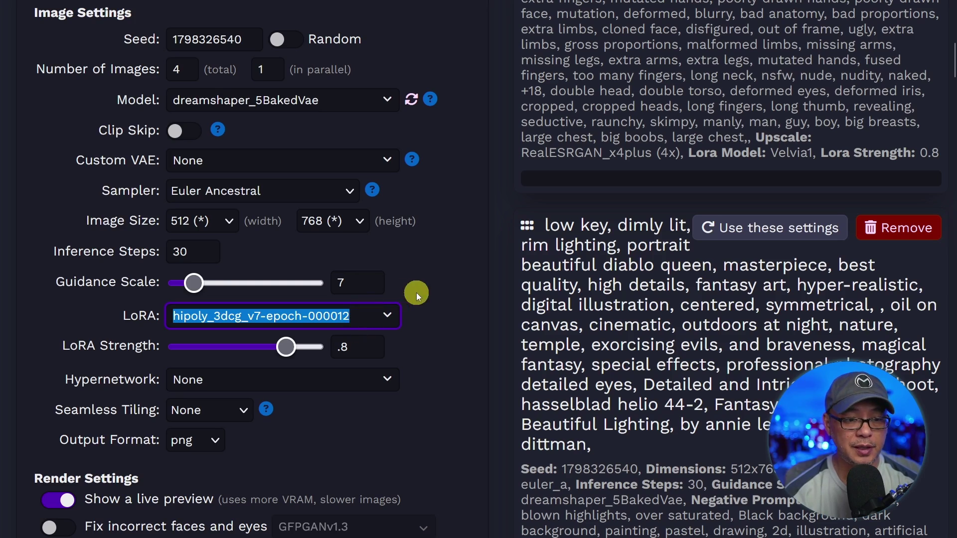
# Set the hipoly_3dcg_v7-epoch-000012 LoRA strength to .3 and generate four images from the "3d, realistic, intricate detailed" prompt
pyautogui.doubleClick(385, 353)
pyautogui.write('.3')
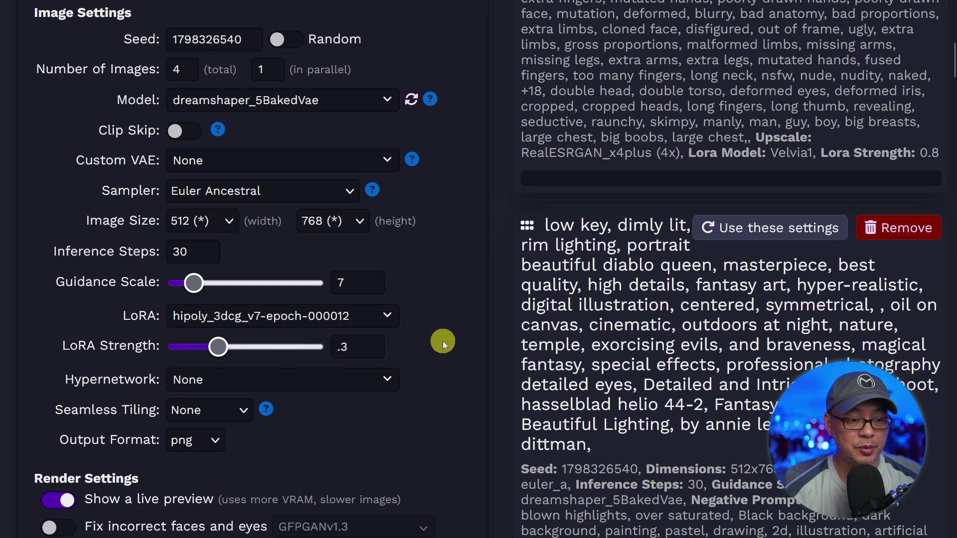
pyautogui.scroll(10, 442, 342)
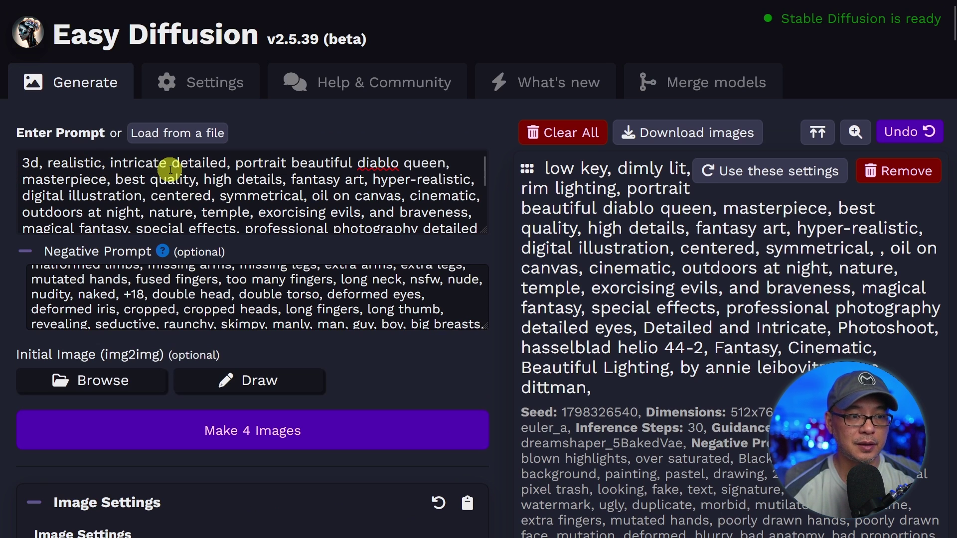
pyautogui.click(406, 423)
# Set the strength of the hipoly_3dcg_v7-epoch-000012 LoRA to .8 for another batch
pyautogui.scroll(-10, 414, 379)
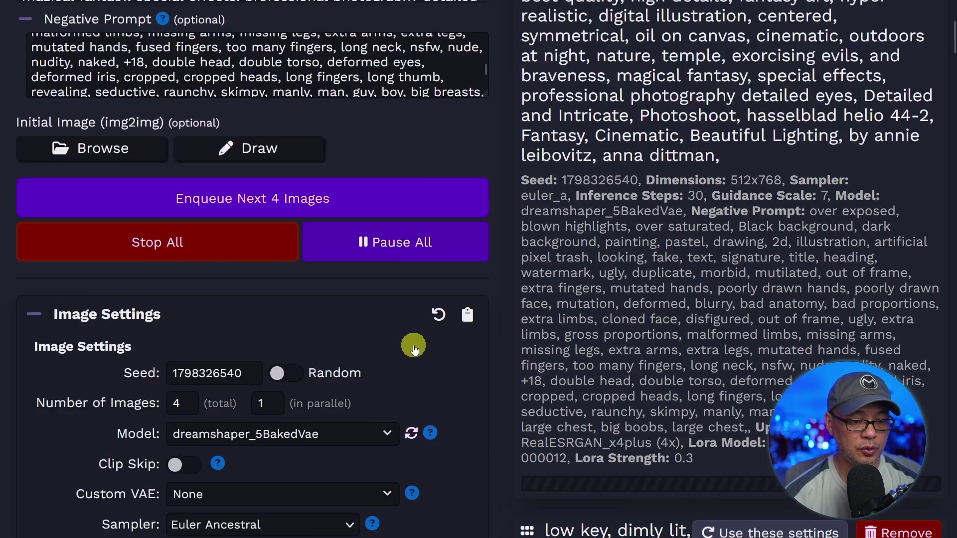
pyautogui.scroll(-2, 414, 345)
pyautogui.write('8')
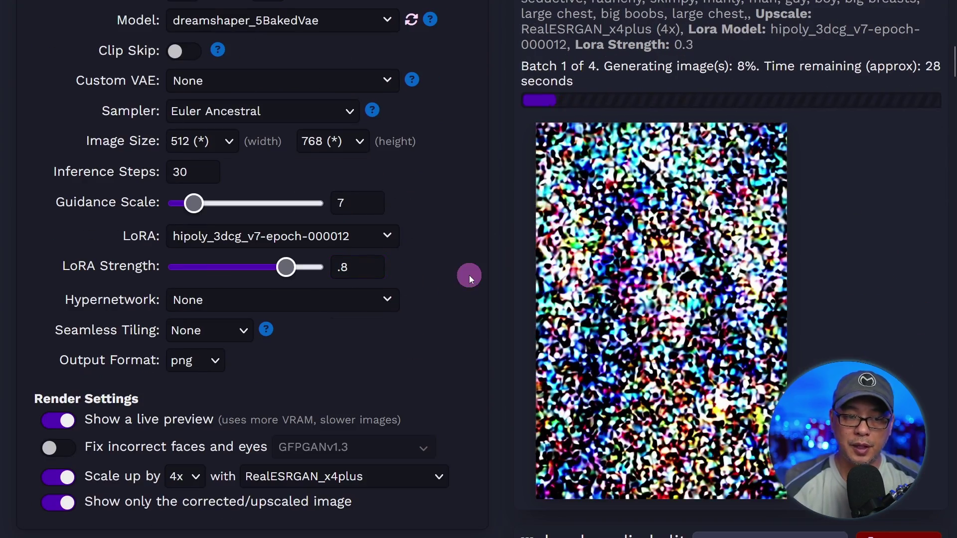
pyautogui.scroll(11, 463, 276)
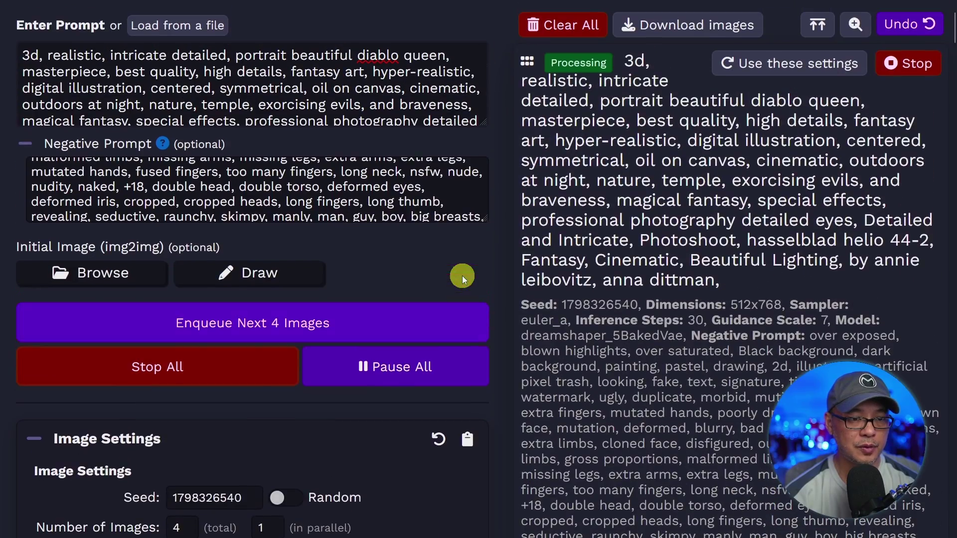